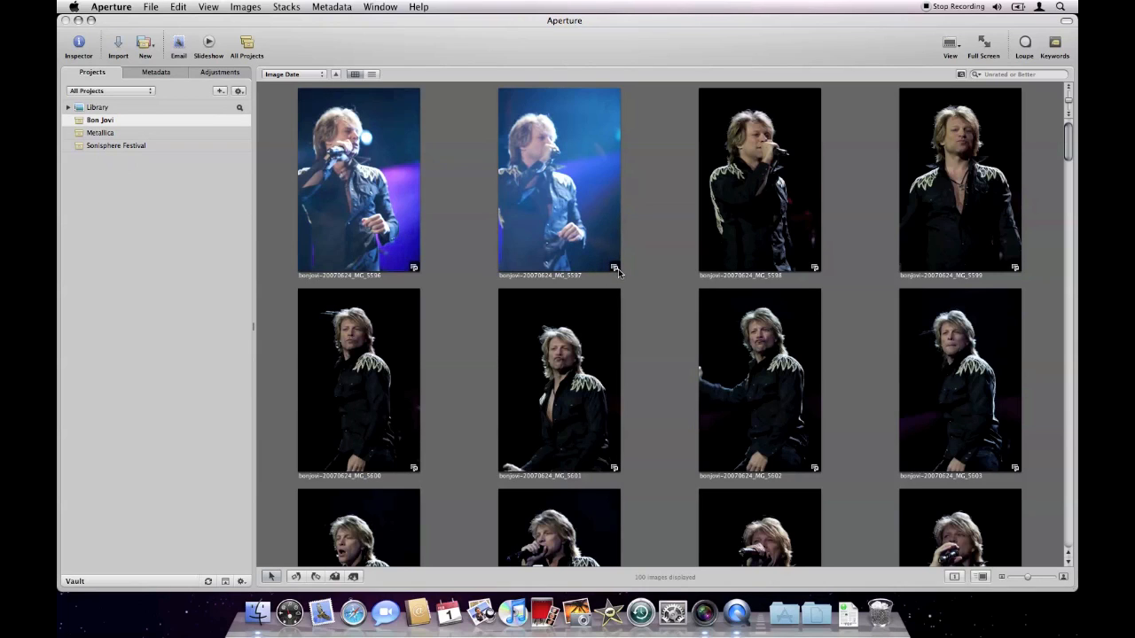
Switch to Finder, eject the Photo Drive volume, and return to the Aperture photo grid.
{"action": "left_click", "coordinate": [258, 614]}
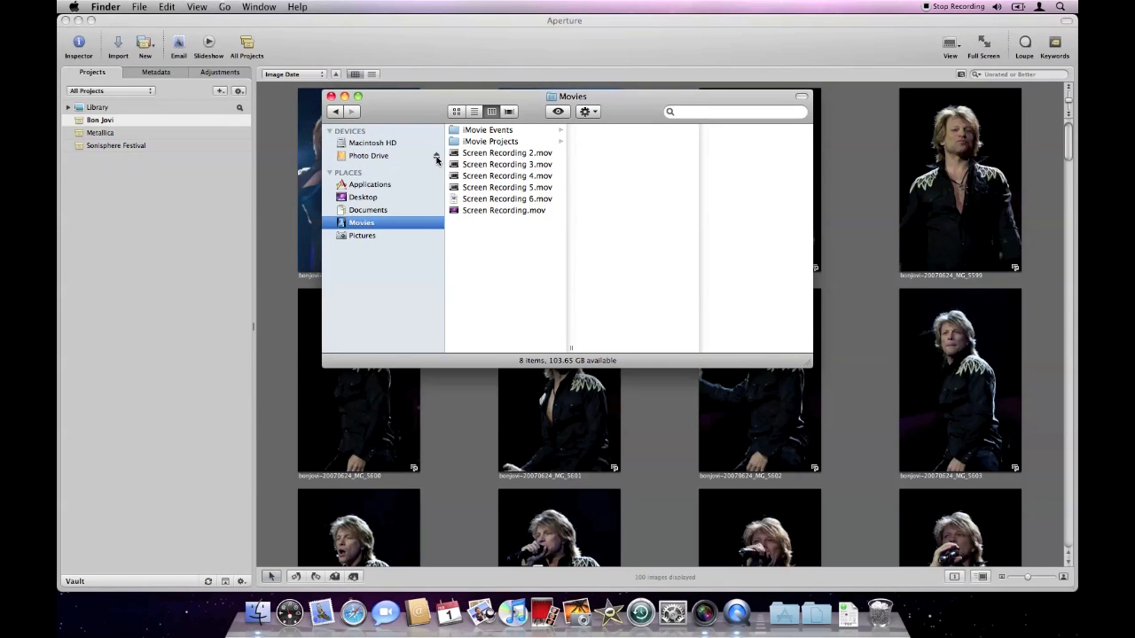
{"action": "left_click", "coordinate": [436, 157]}
{"action": "left_click", "coordinate": [436, 230]}
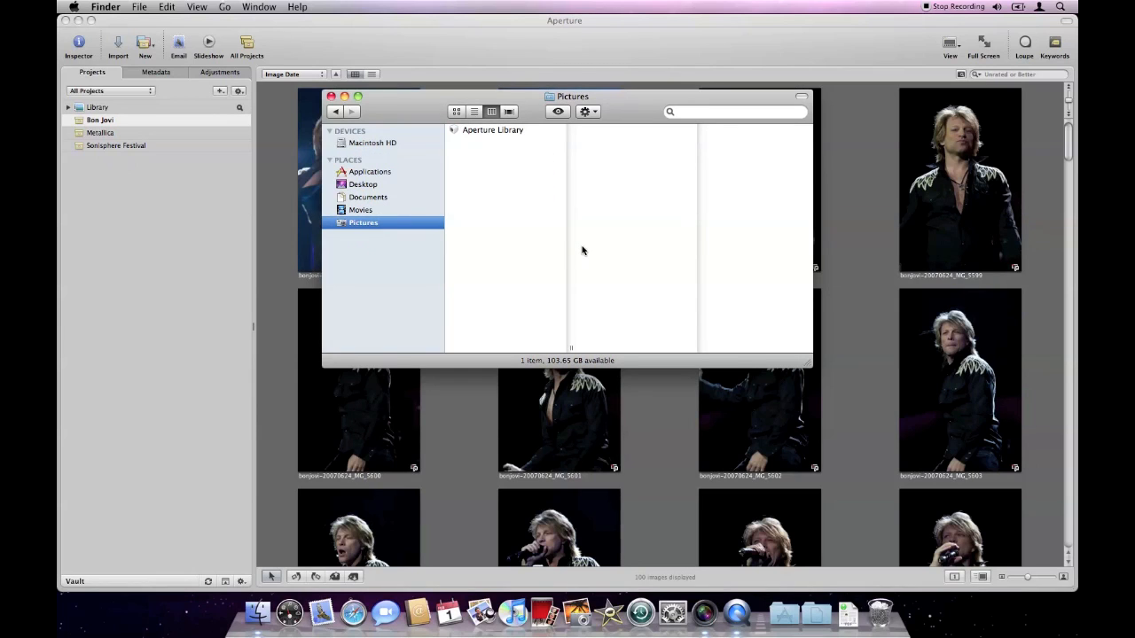
{"action": "left_click", "coordinate": [567, 21]}
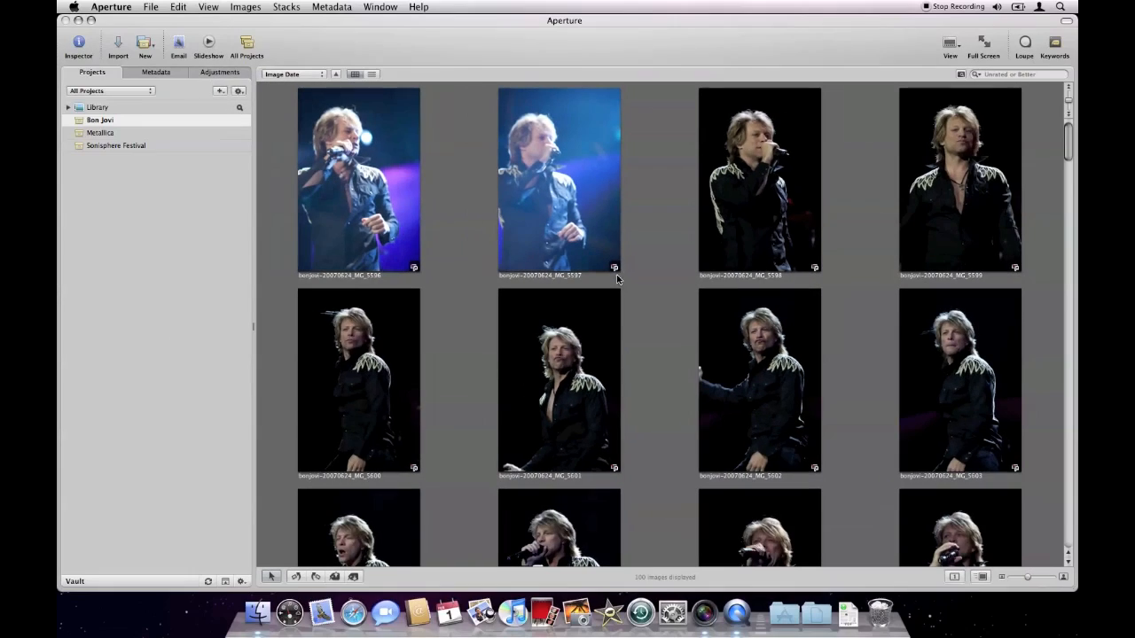
Open photo bonjovi-20070624_MG_5602 full-size, rate it three stars and display its metadata.
{"action": "double_click", "coordinate": [784, 380]}
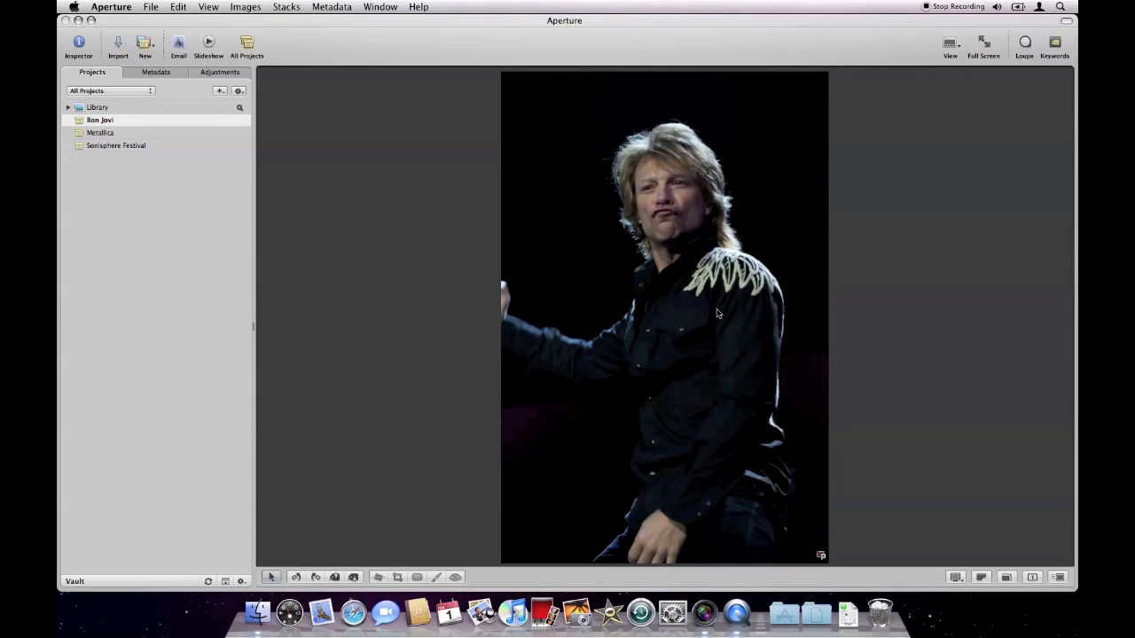
{"action": "key", "text": "3"}
{"action": "left_click", "coordinate": [156, 72]}
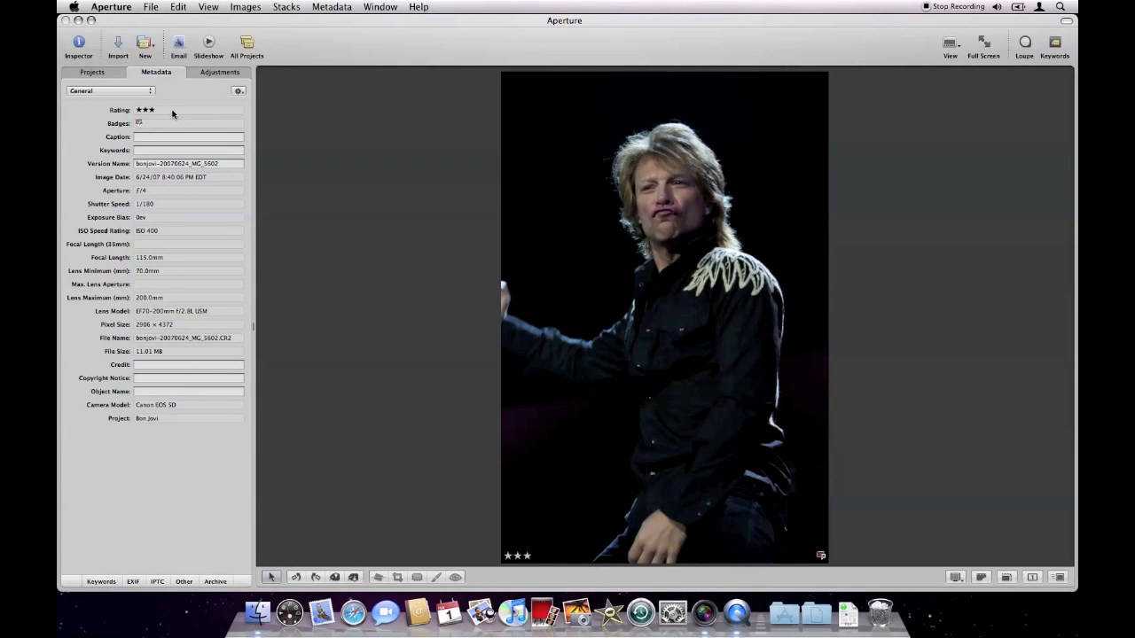
Show the image adjustments for the open photo and lower its white balance temperature to 3551 K.
{"action": "left_click", "coordinate": [221, 73]}
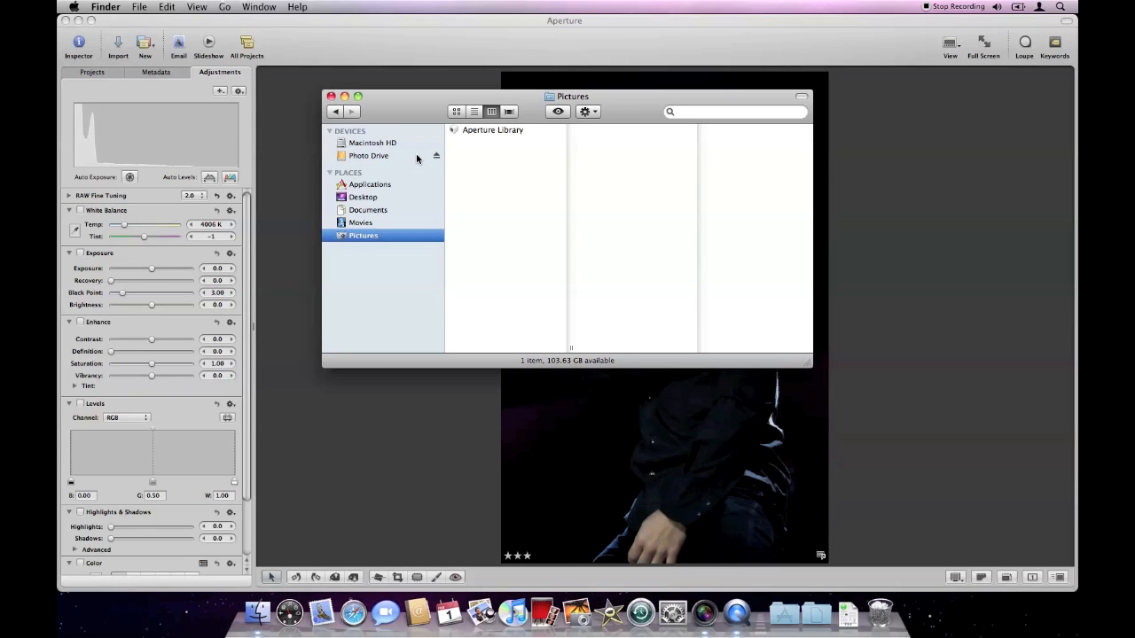
{"action": "left_click", "coordinate": [528, 31]}
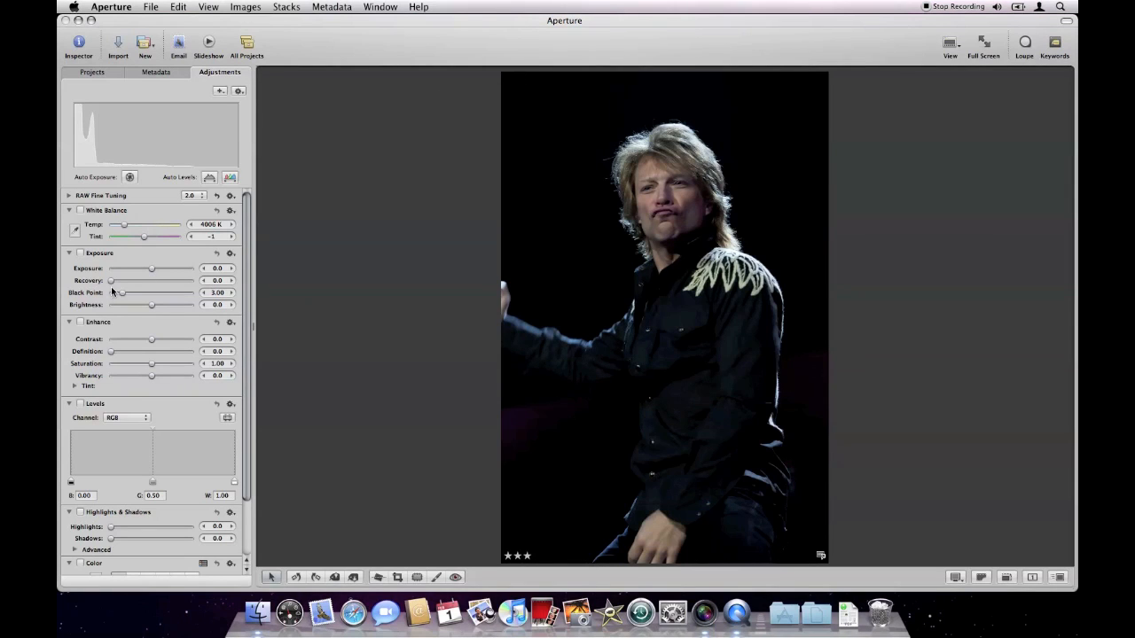
{"action": "mouse_move", "coordinate": [125, 228]}
{"action": "left_mouse_down"}
{"action": "mouse_move", "coordinate": [168, 228]}
{"action": "mouse_move", "coordinate": [123, 230]}
{"action": "left_mouse_up"}
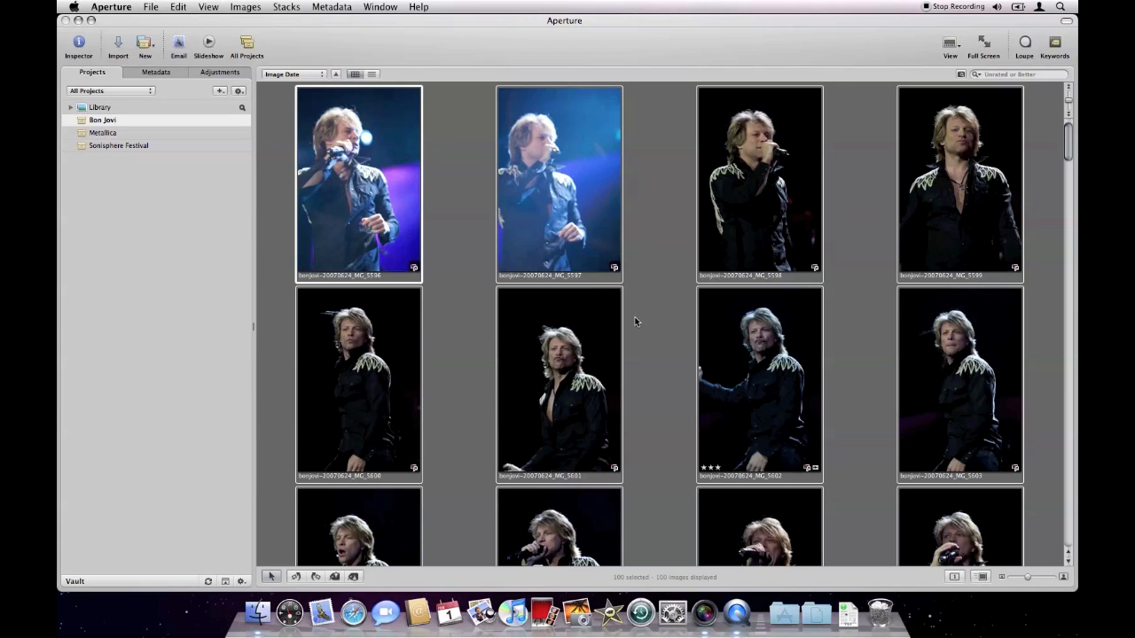
Check the raw files on the Images drive in Finder, and open the referenced files manager for the photos selected in Aperture.
{"action": "left_click", "coordinate": [257, 612]}
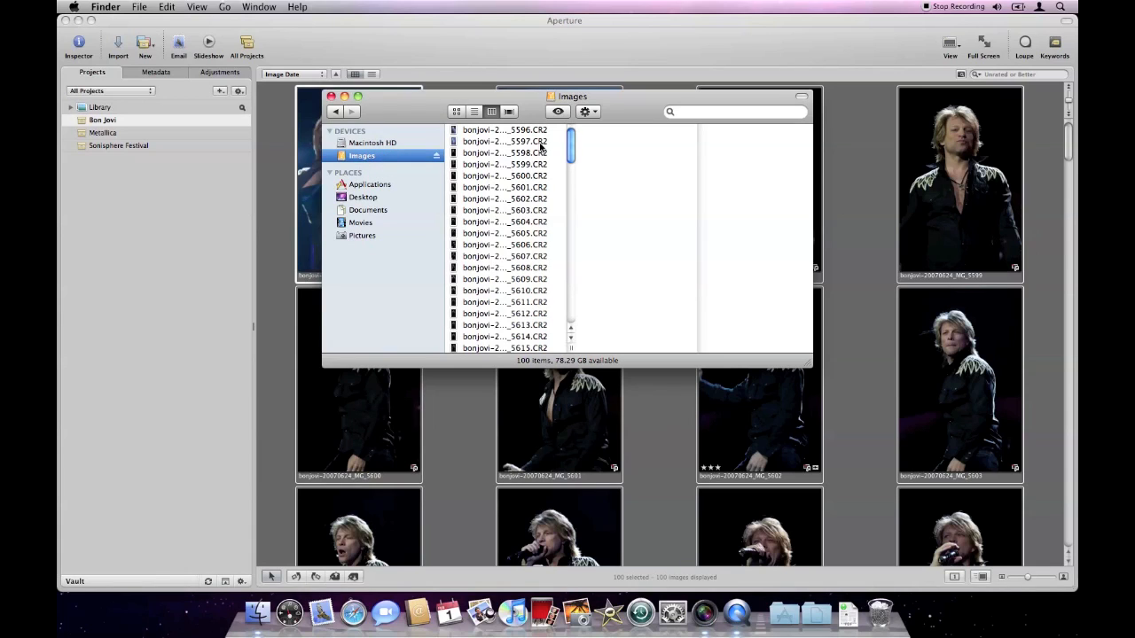
{"action": "left_click", "coordinate": [585, 27]}
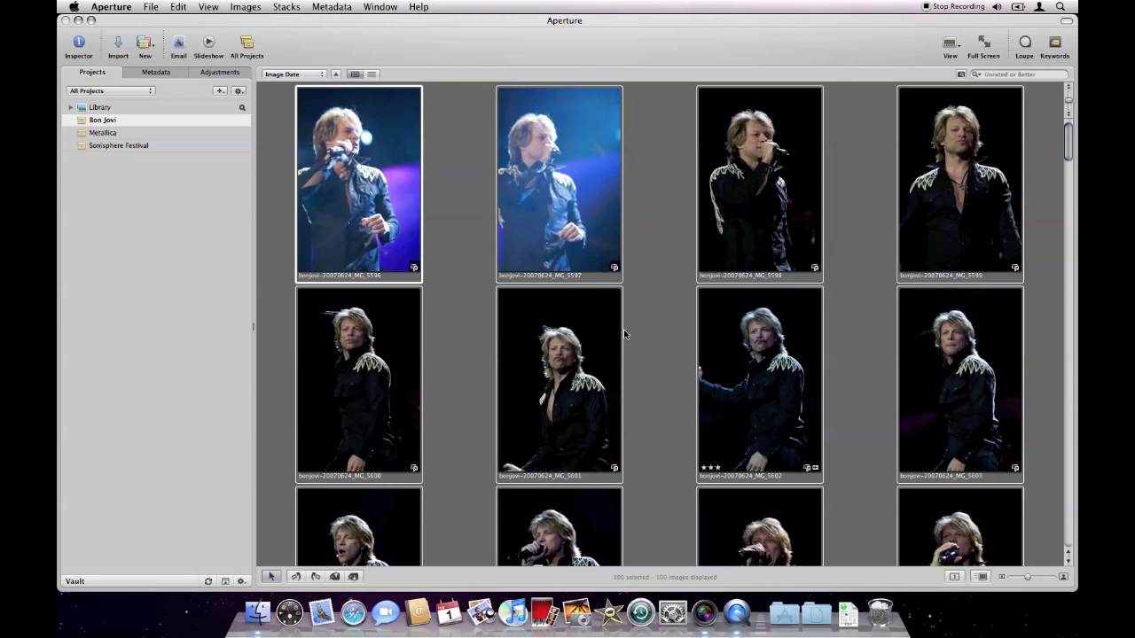
{"action": "left_click", "coordinate": [151, 6]}
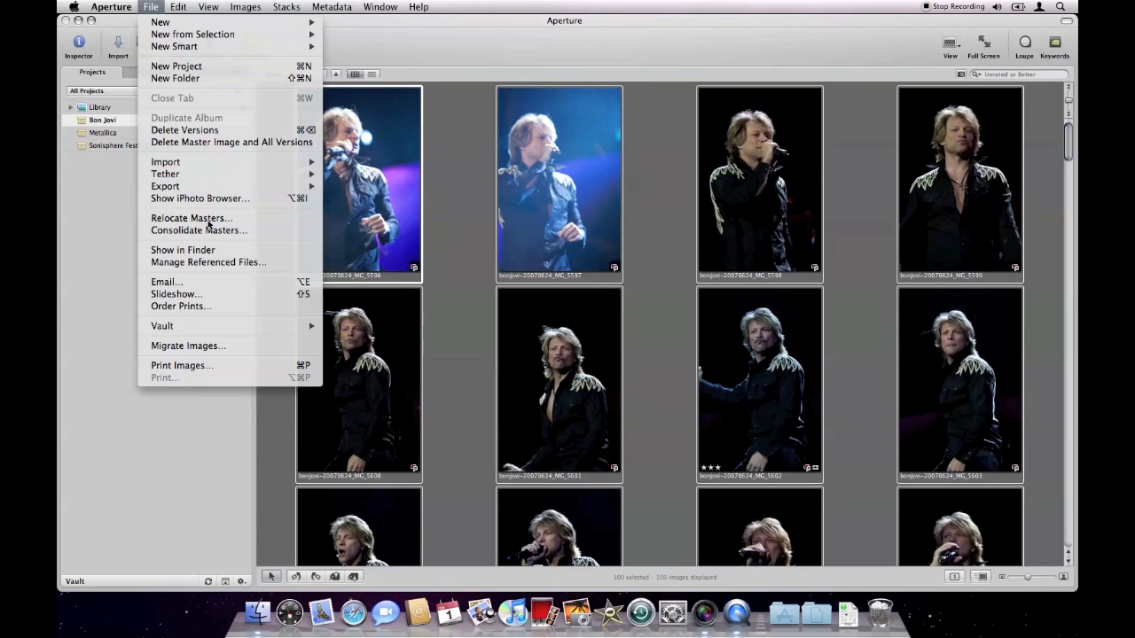
{"action": "left_click", "coordinate": [238, 263]}
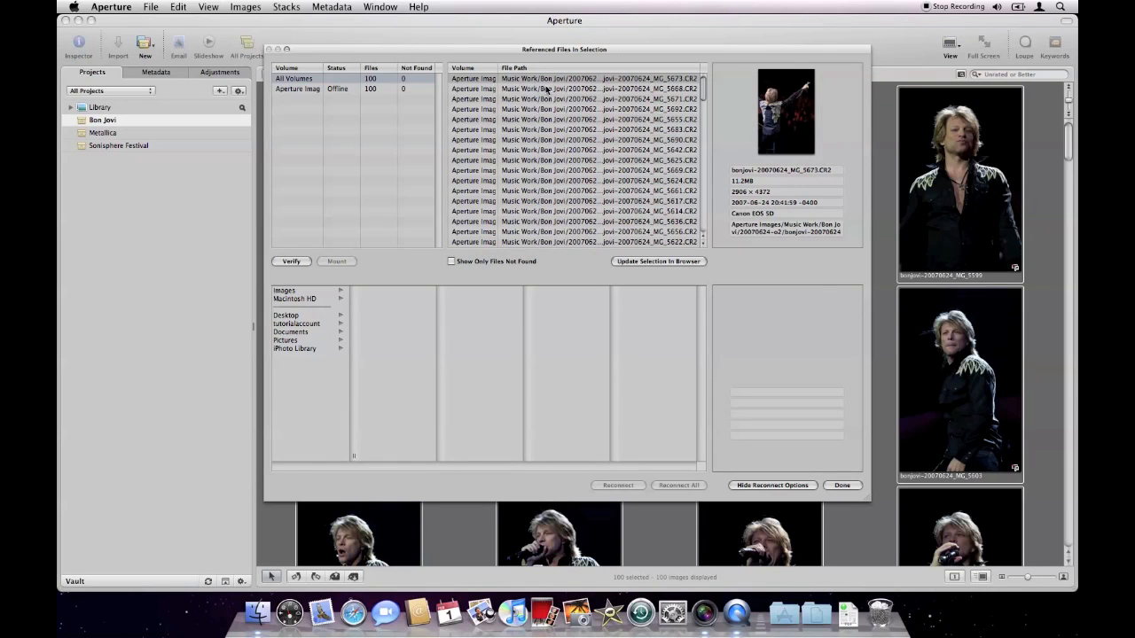
Sort the referenced files by path and reconnect all masters by matching bonjovi-20070624_MG_5596.CR2 to its copy on the Images drive.
{"action": "left_click", "coordinate": [690, 68]}
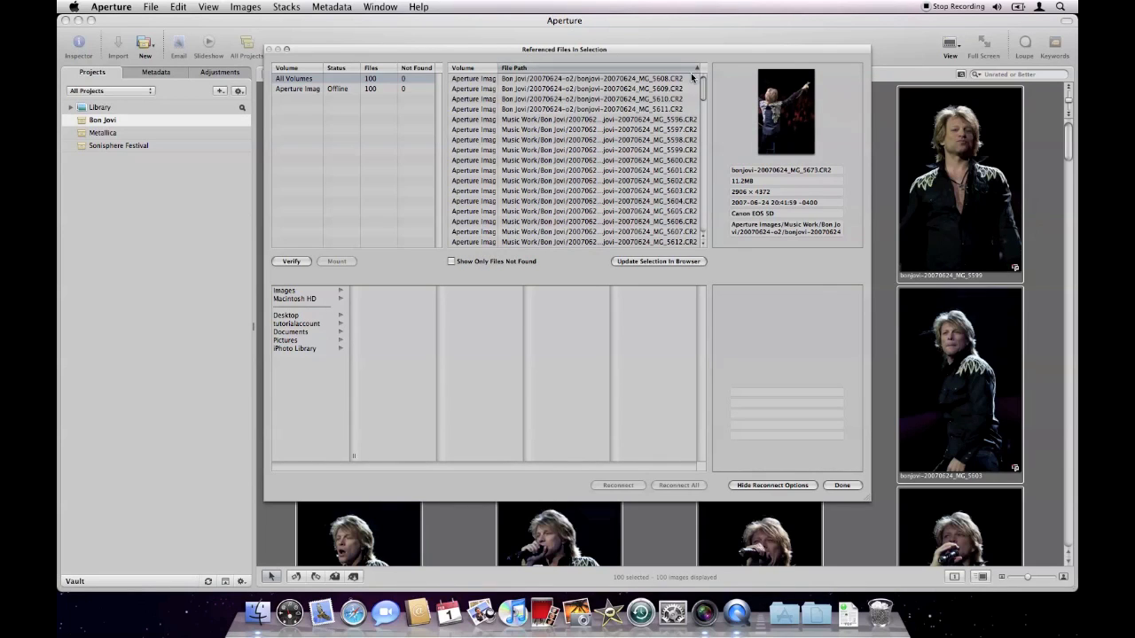
{"action": "left_click", "coordinate": [685, 122]}
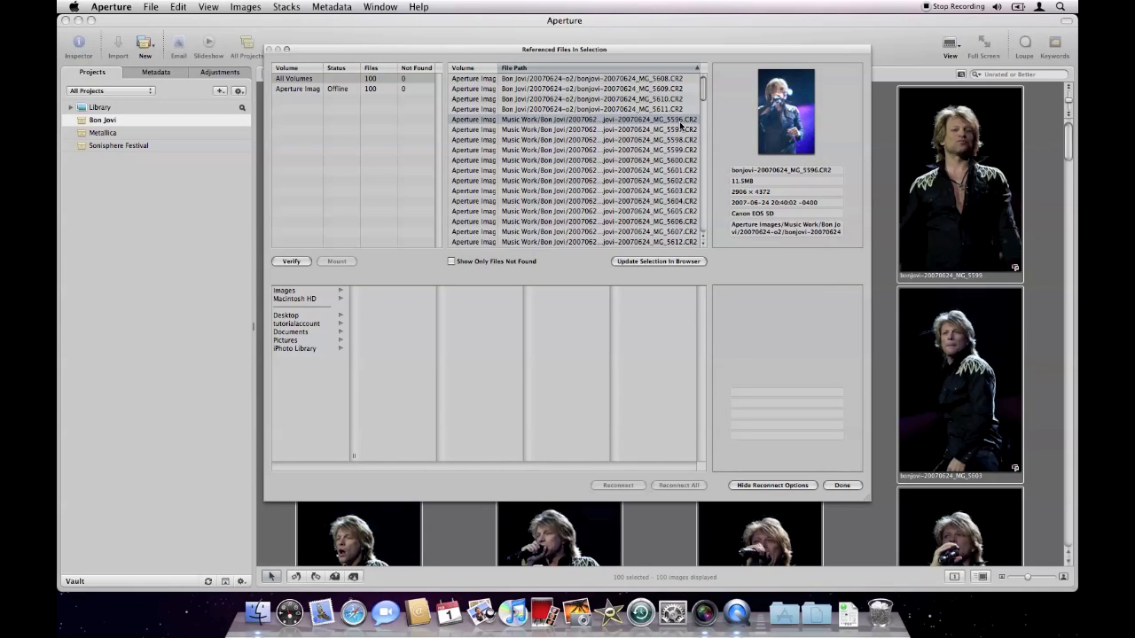
{"action": "left_click", "coordinate": [302, 293]}
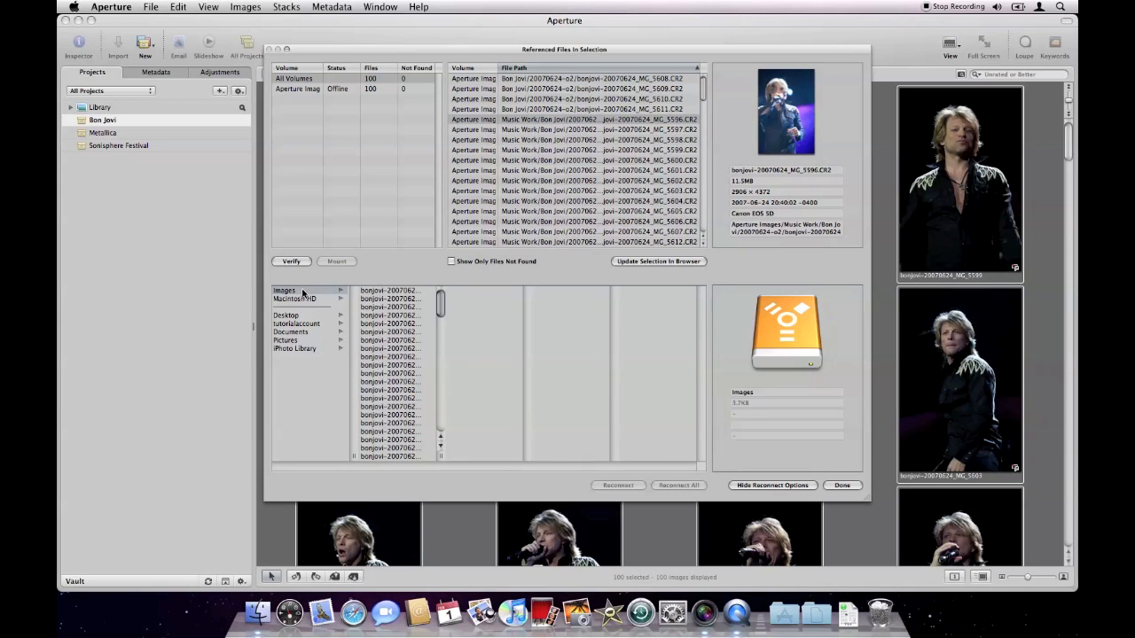
{"action": "left_click_drag", "start_coordinate": [441, 457], "coordinate": [495, 457]}
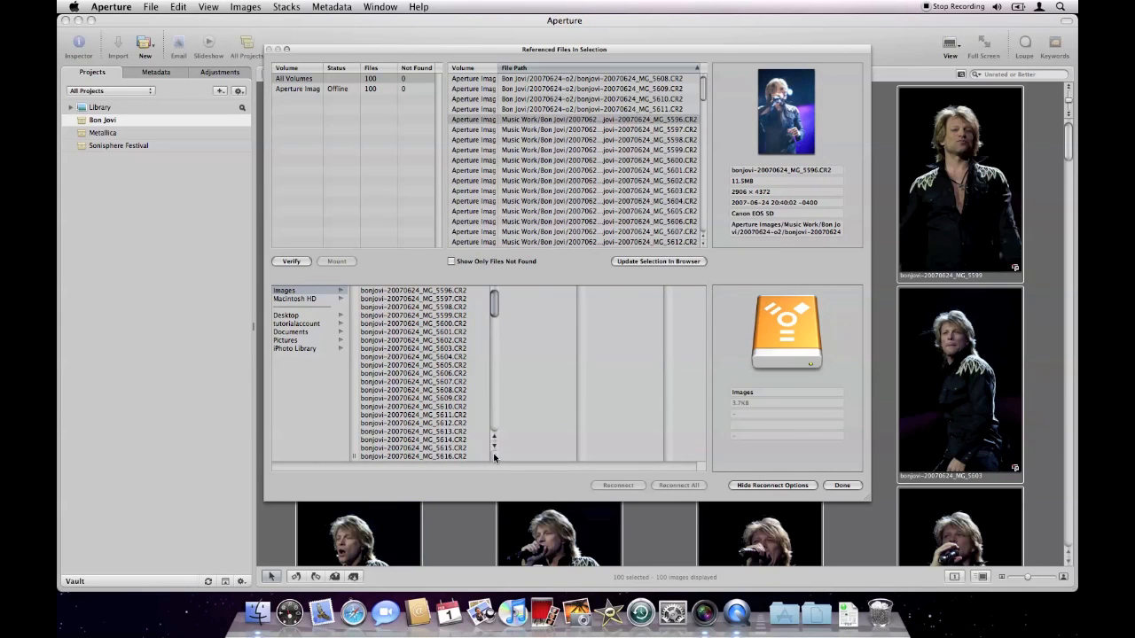
{"action": "left_click", "coordinate": [447, 292]}
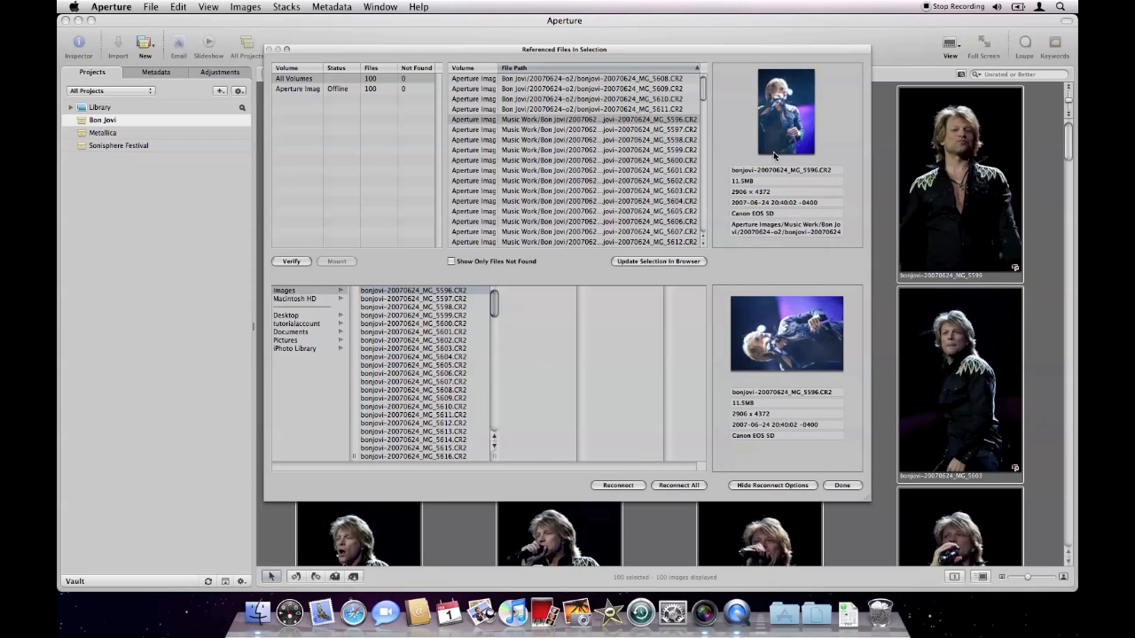
{"action": "left_click", "coordinate": [678, 486]}
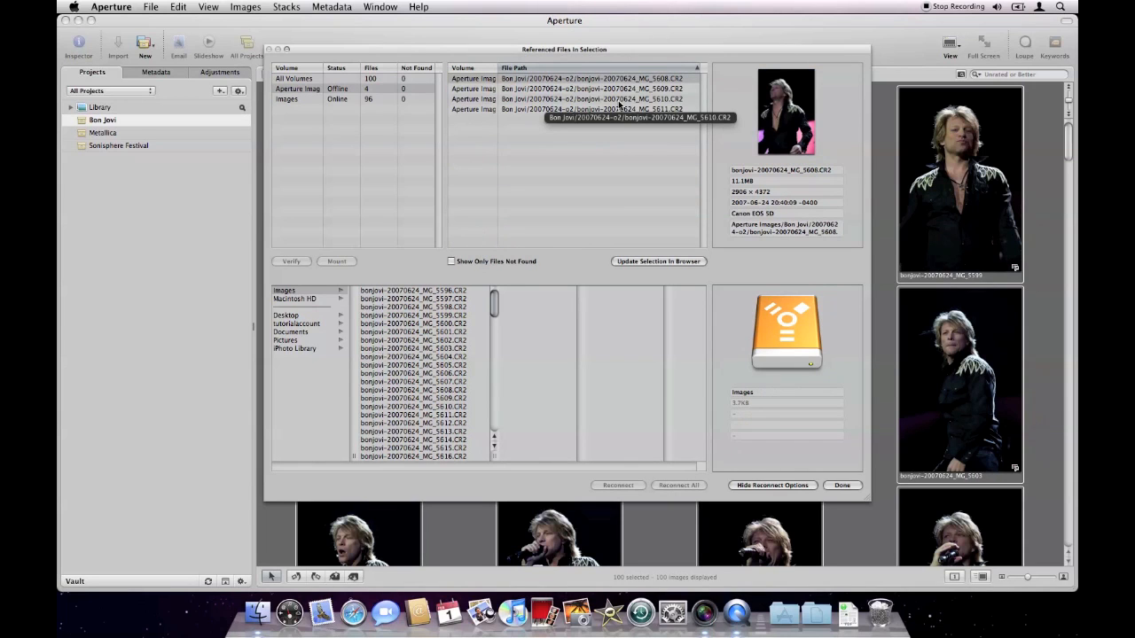
{"action": "left_click", "coordinate": [842, 486]}
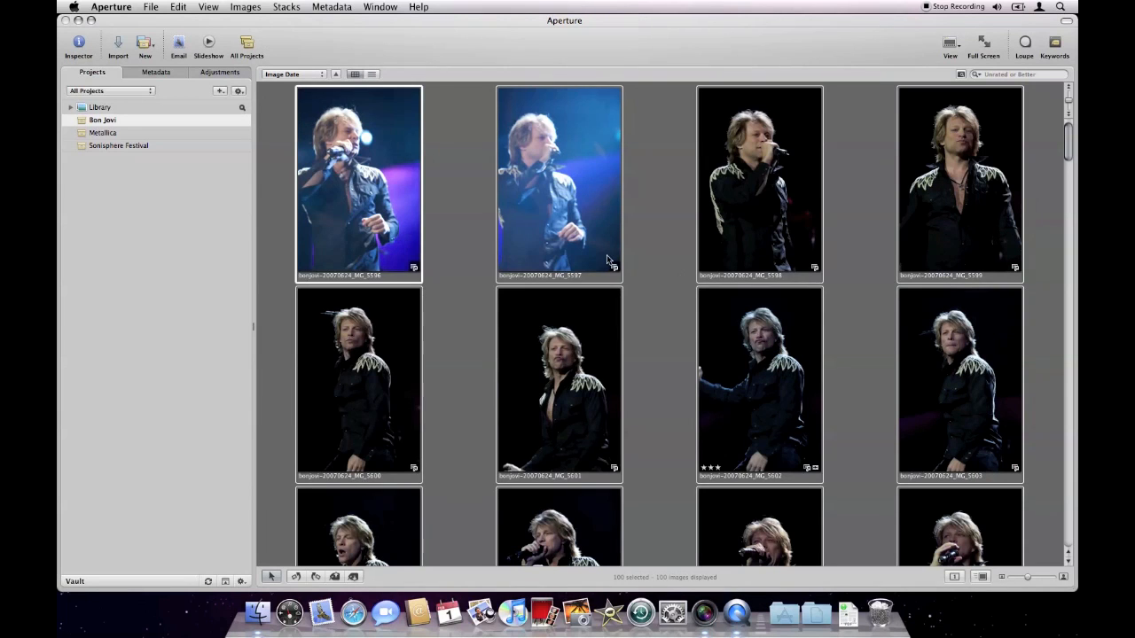
View photo MG_5597 full-size, step forward to the three-star photo and inspect its adjustments.
{"action": "left_click", "coordinate": [649, 259]}
{"action": "double_click", "coordinate": [615, 283]}
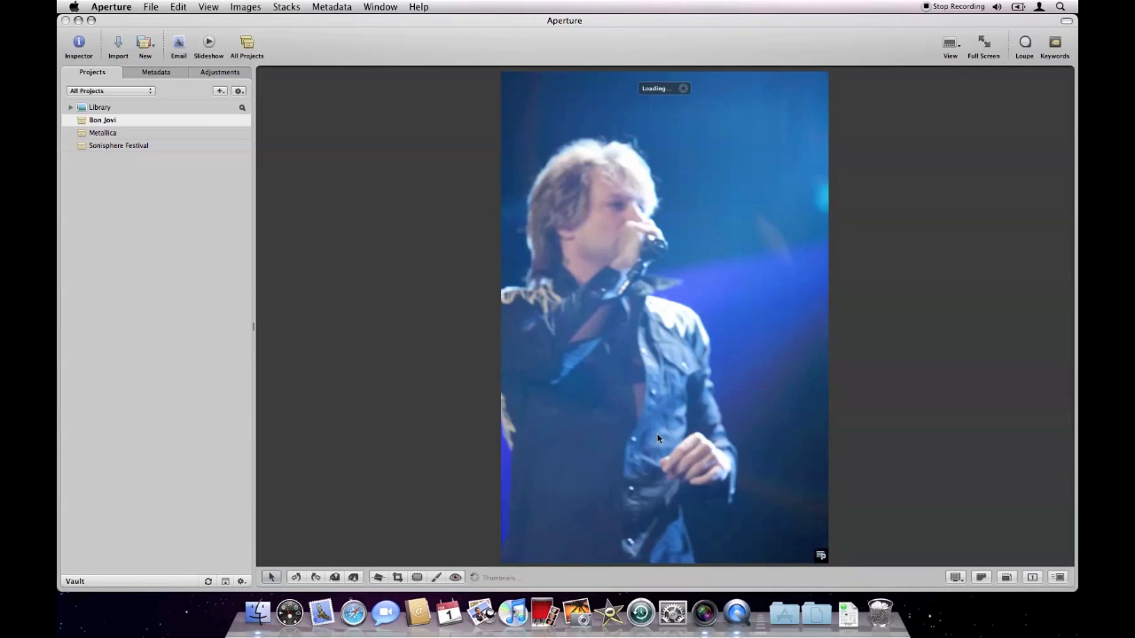
{"action": "key", "text": "Right"}
{"action": "key", "text": "Right"}
{"action": "key", "text": "Right"}
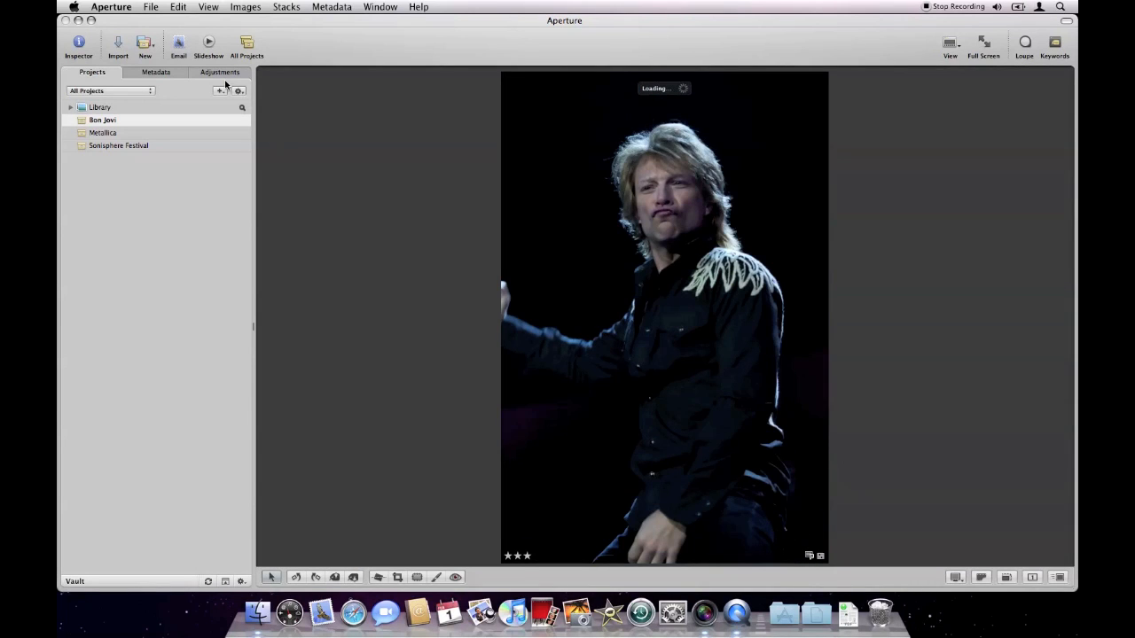
{"action": "left_click", "coordinate": [219, 73]}
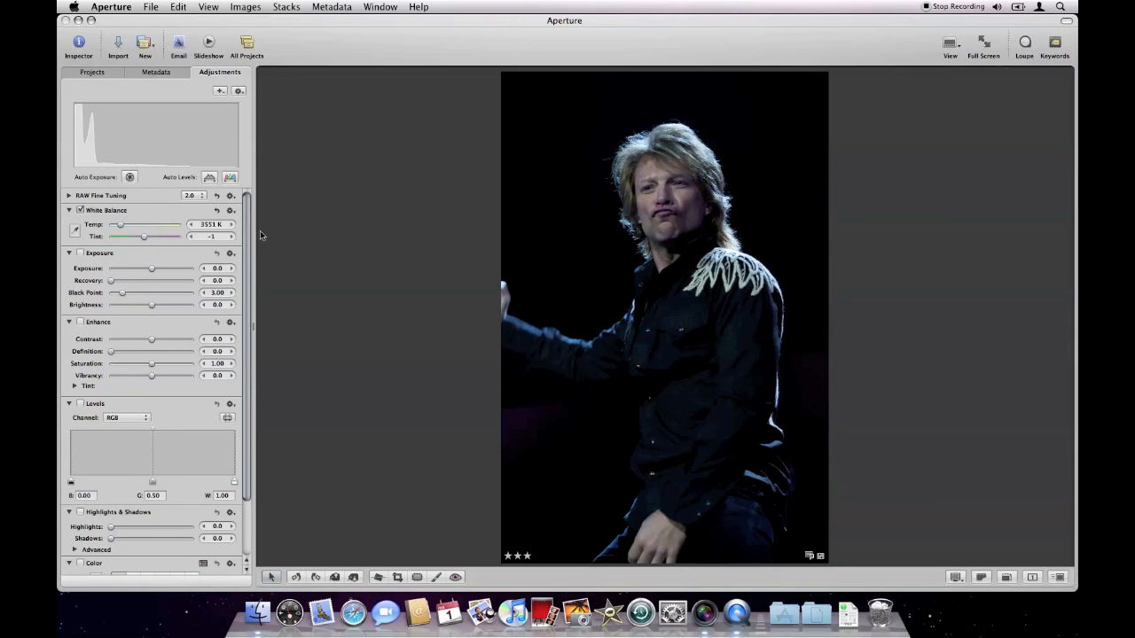
Return to the thumbnail grid and go back to the first photos of the Bon Jovi project.
{"action": "double_click", "coordinate": [523, 233]}
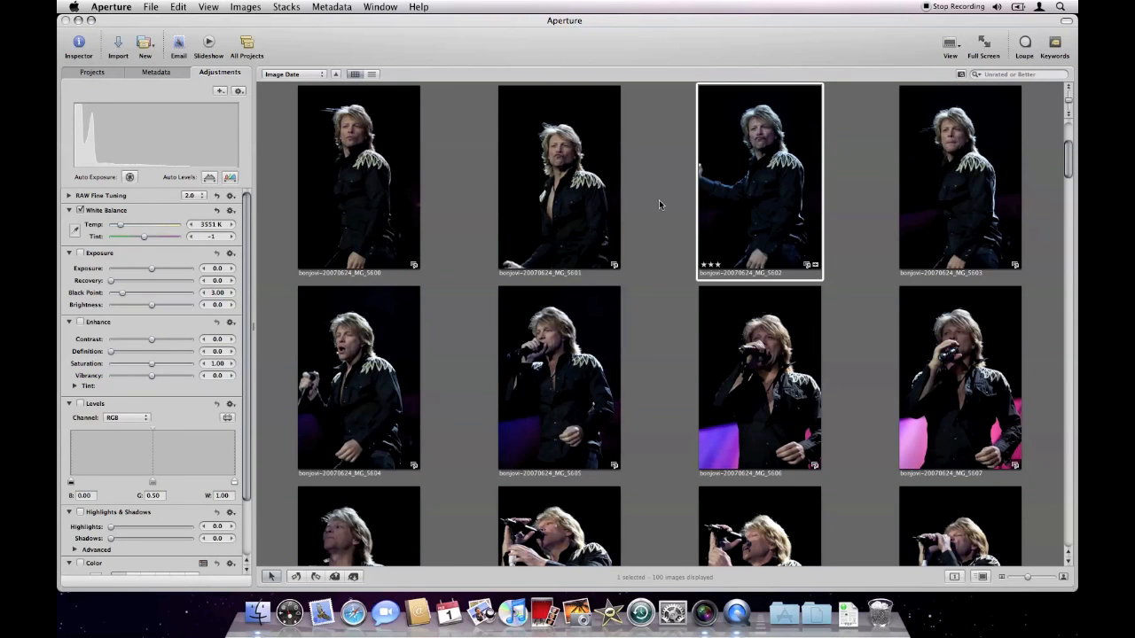
{"action": "left_click", "coordinate": [659, 269]}
{"action": "scroll", "coordinate": [660, 269], "scroll_direction": "up", "scroll_amount": 3}
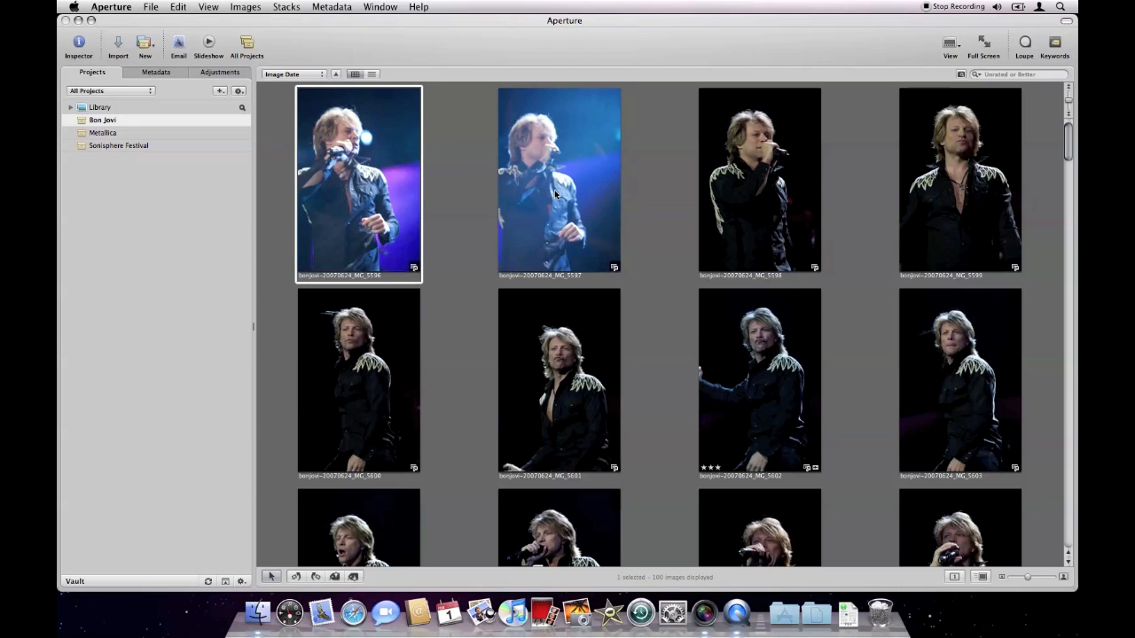
Minimize the Aperture window and rename the Images drive on the desktop as "Aperture Files".
{"action": "left_click", "coordinate": [78, 19]}
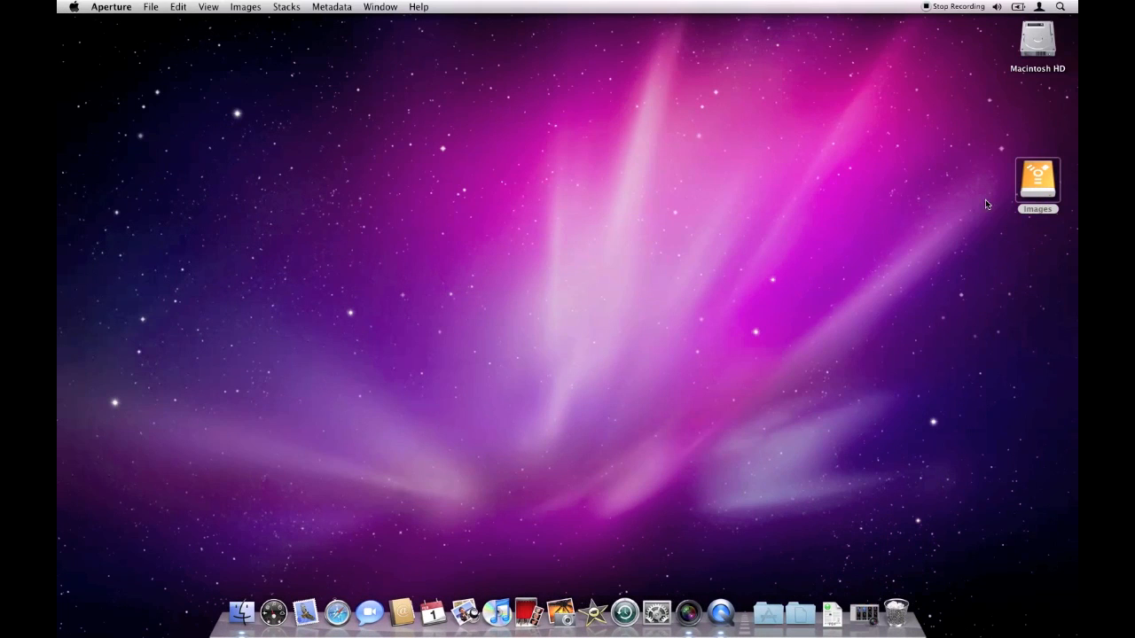
{"action": "left_click", "coordinate": [1039, 184]}
{"action": "key", "text": "Return"}
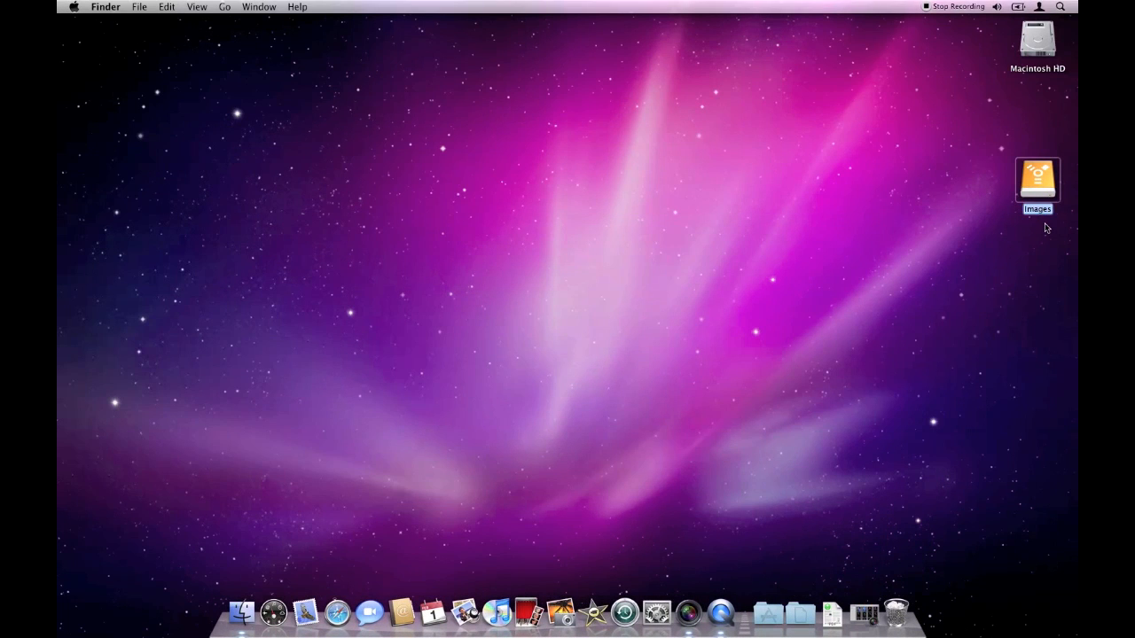
{"action": "type", "text": "Aperture"}
{"action": "type", "text": "Files"}
{"action": "key", "text": "Return"}
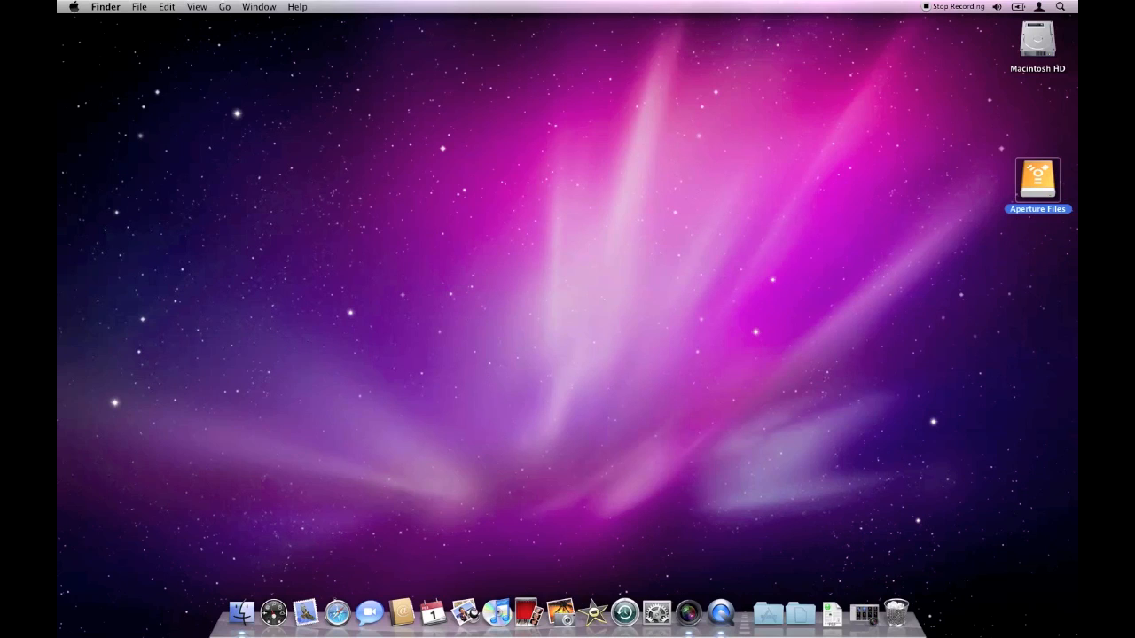
Restore the Aperture window and check the first photo's volume and file path in the referenced files manager.
{"action": "left_click", "coordinate": [866, 611]}
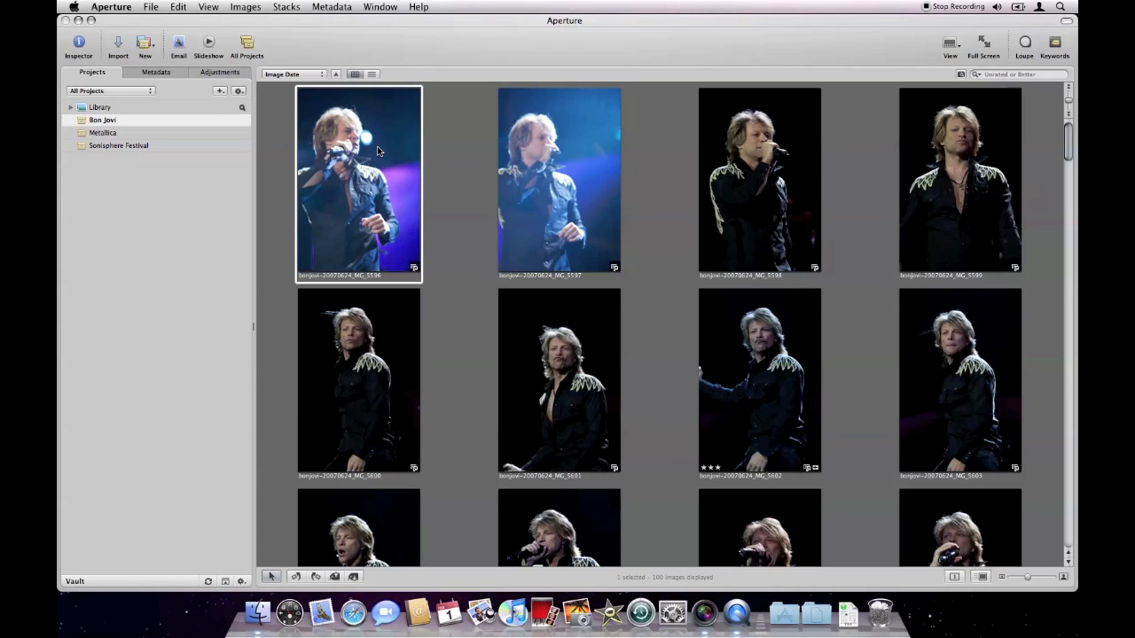
{"action": "left_click", "coordinate": [152, 7]}
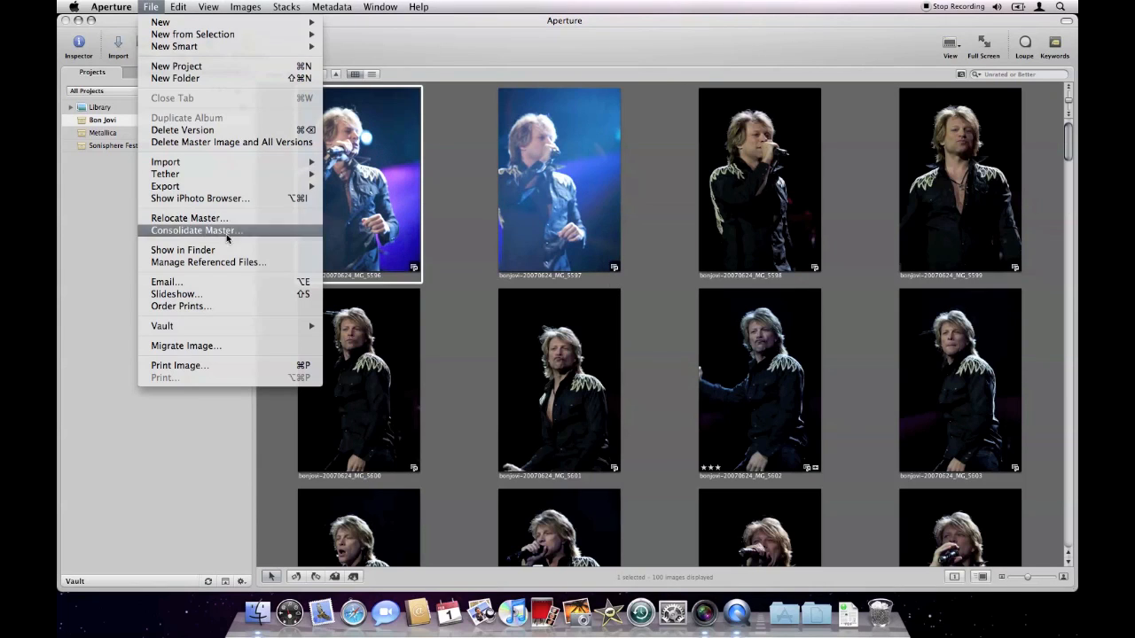
{"action": "left_click", "coordinate": [237, 262]}
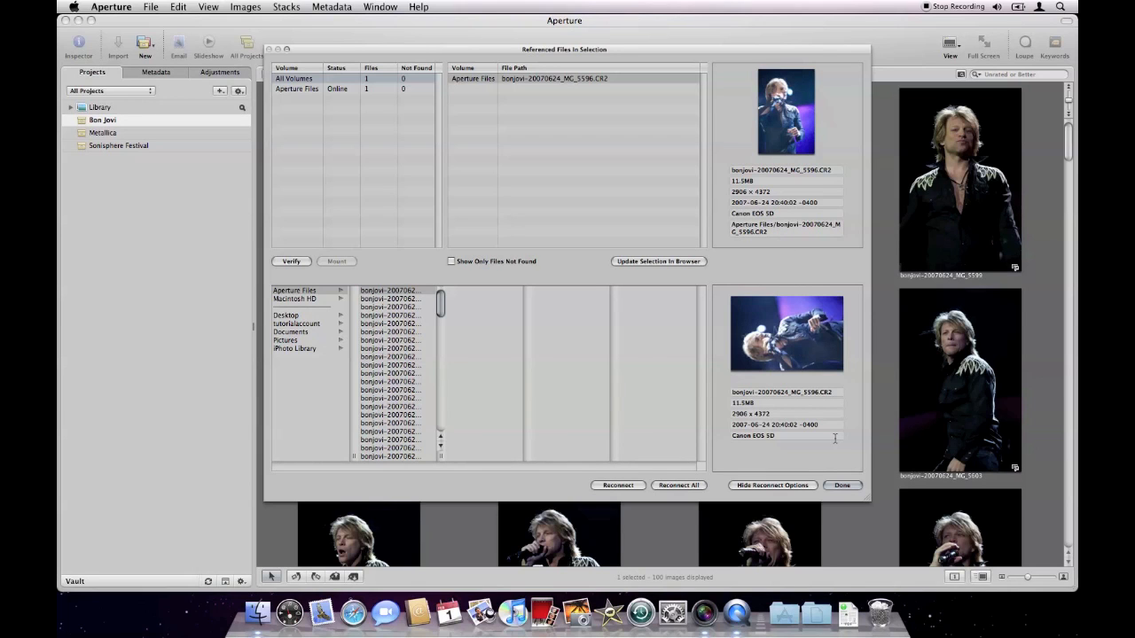
{"action": "left_click", "coordinate": [842, 485]}
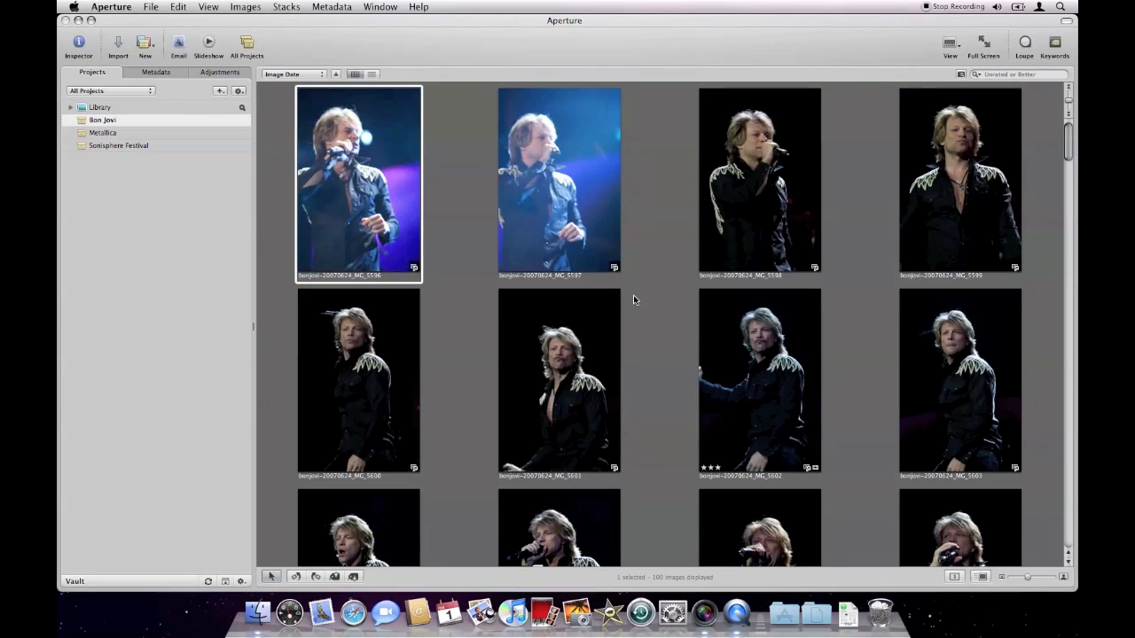